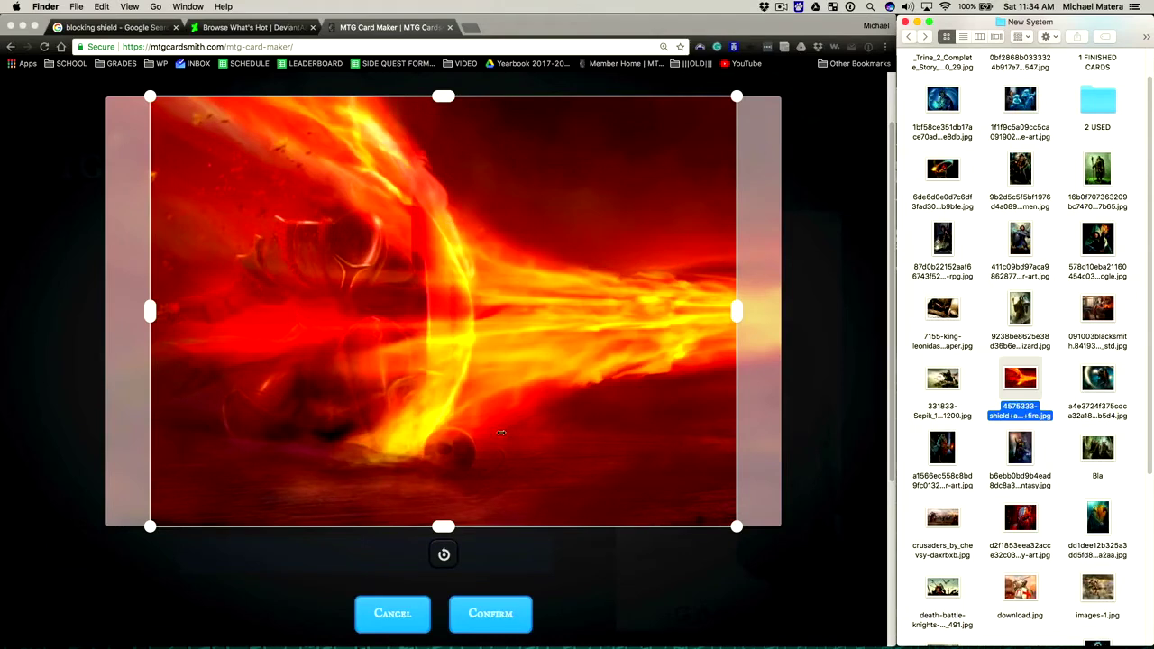
Confirm the crop of the fiery shield artwork and continue to the card editing form.
click(490, 623)
click(492, 620)
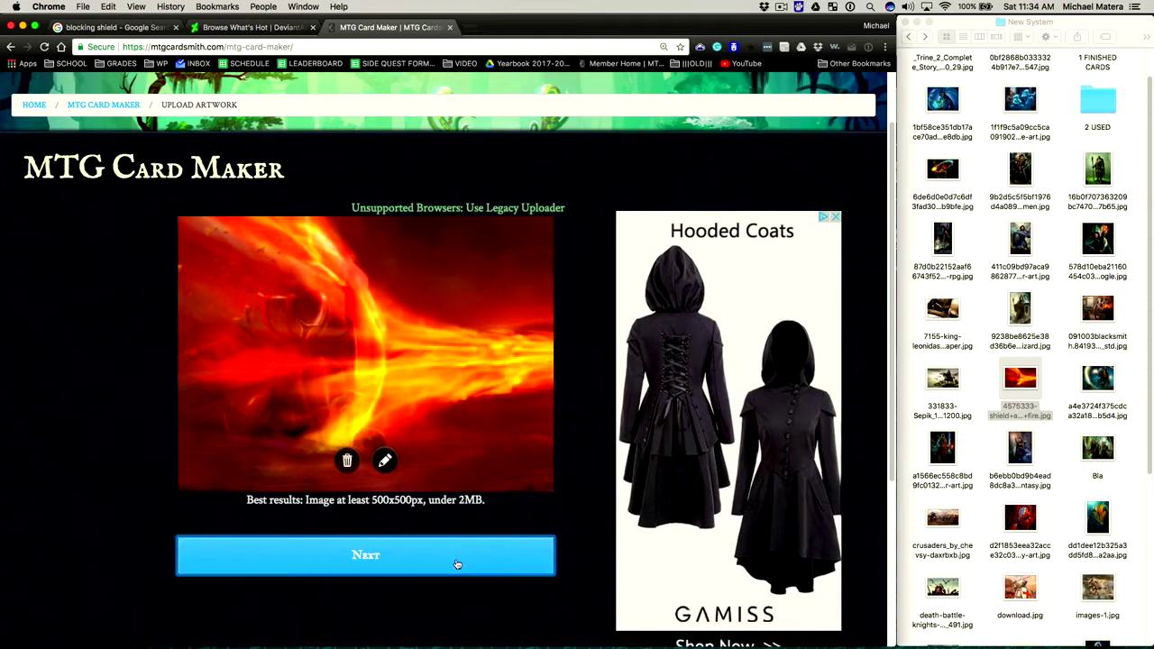
click(457, 564)
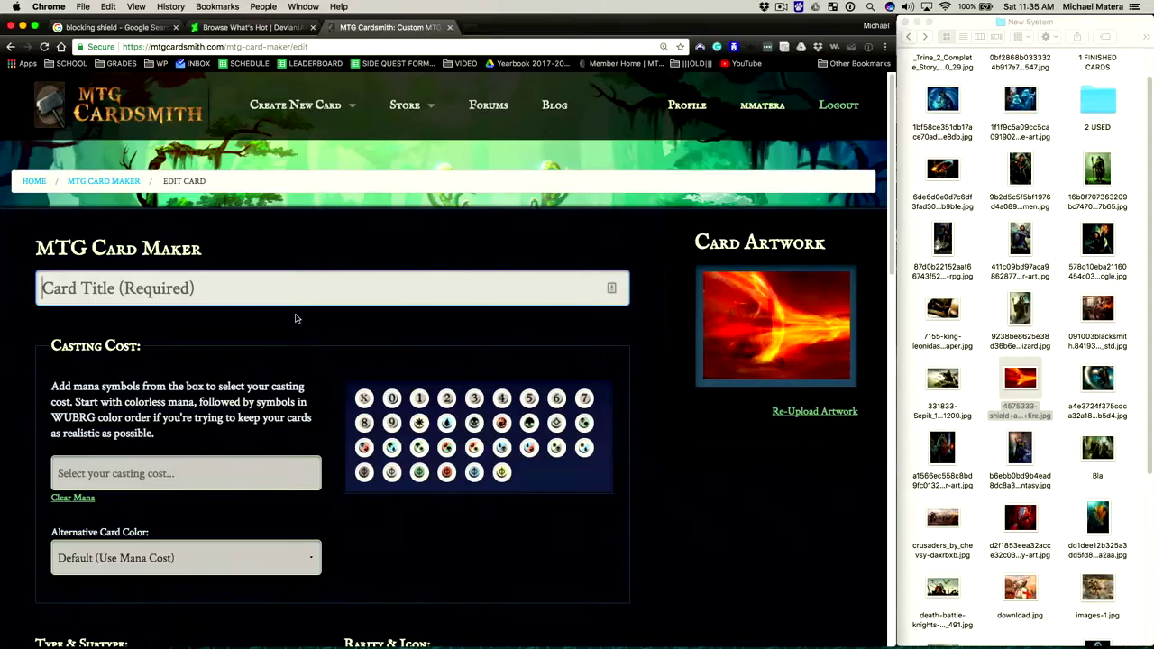
Enter "Heat Shield" as the card title.
text(Heat Shil)
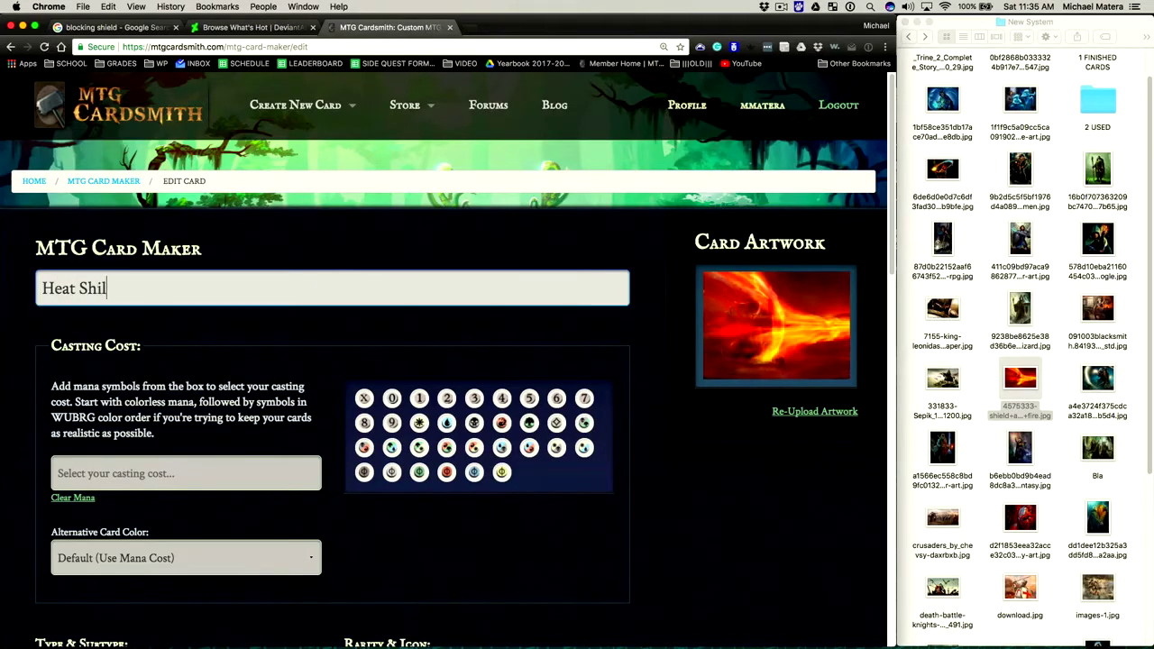
key(BackSpace)
text(eld)
key(Tab)
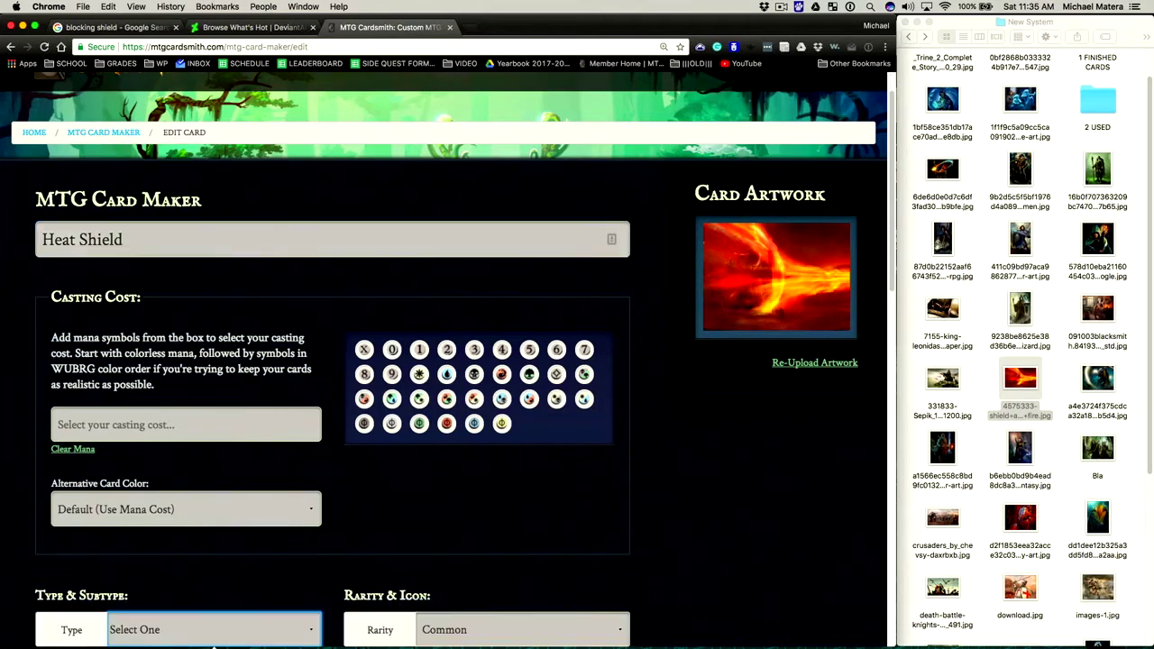
key(Return)
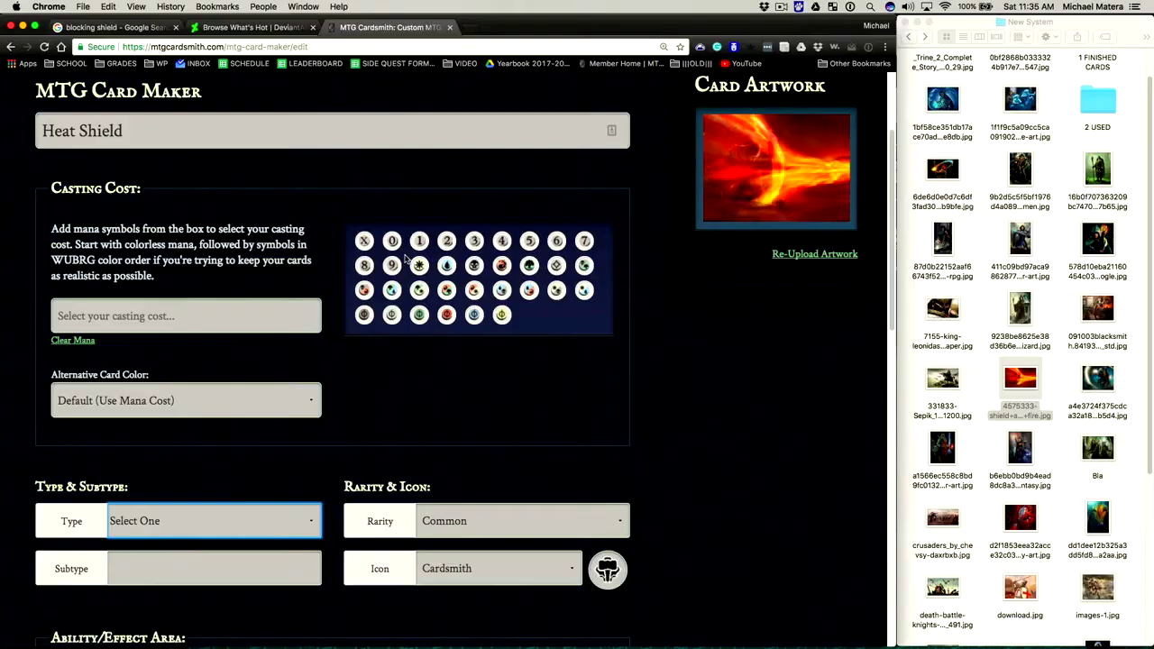
Set the casting cost to 3 colorless mana and the alternative card color to Green.
click(475, 243)
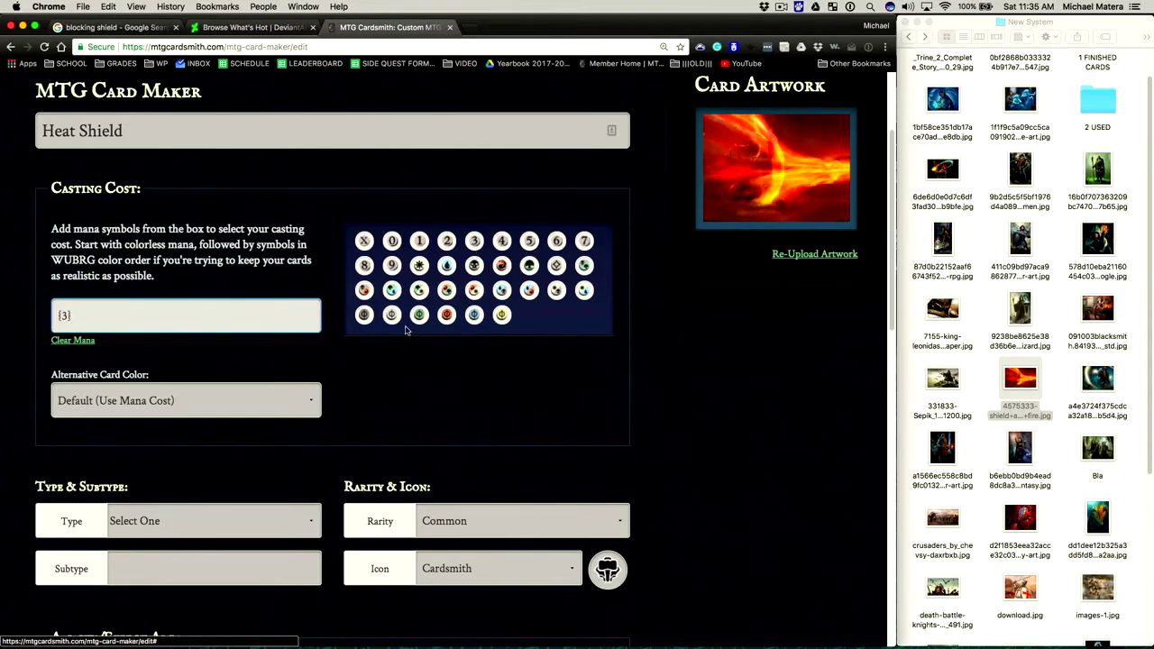
scroll(361, 342, down, 3)
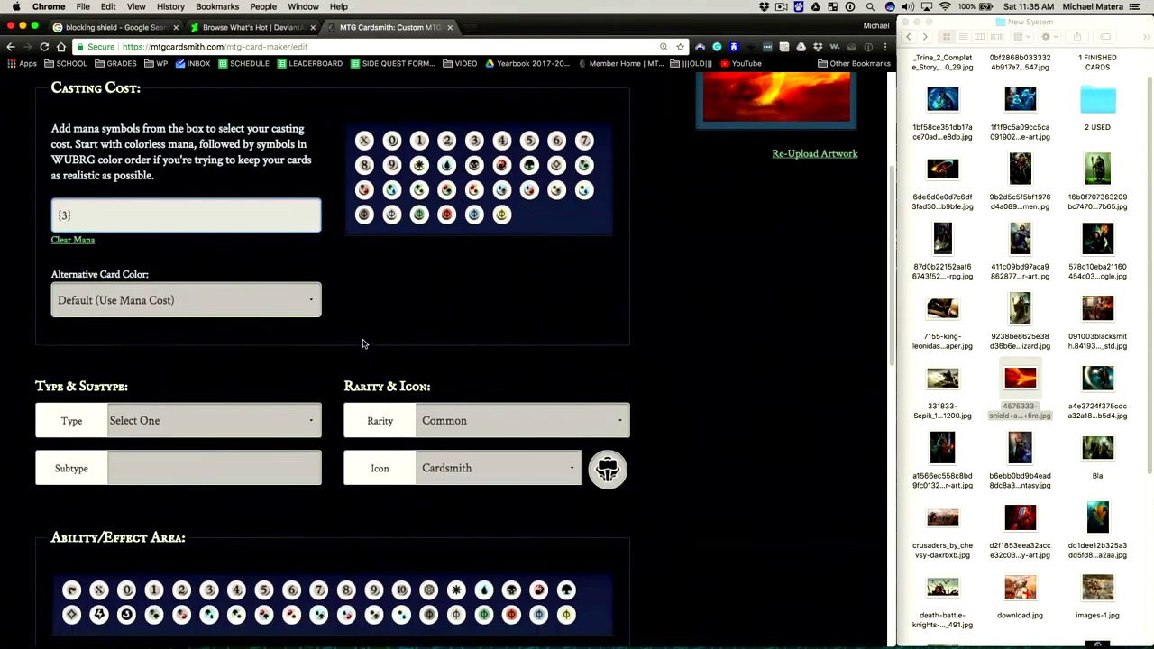
click(160, 301)
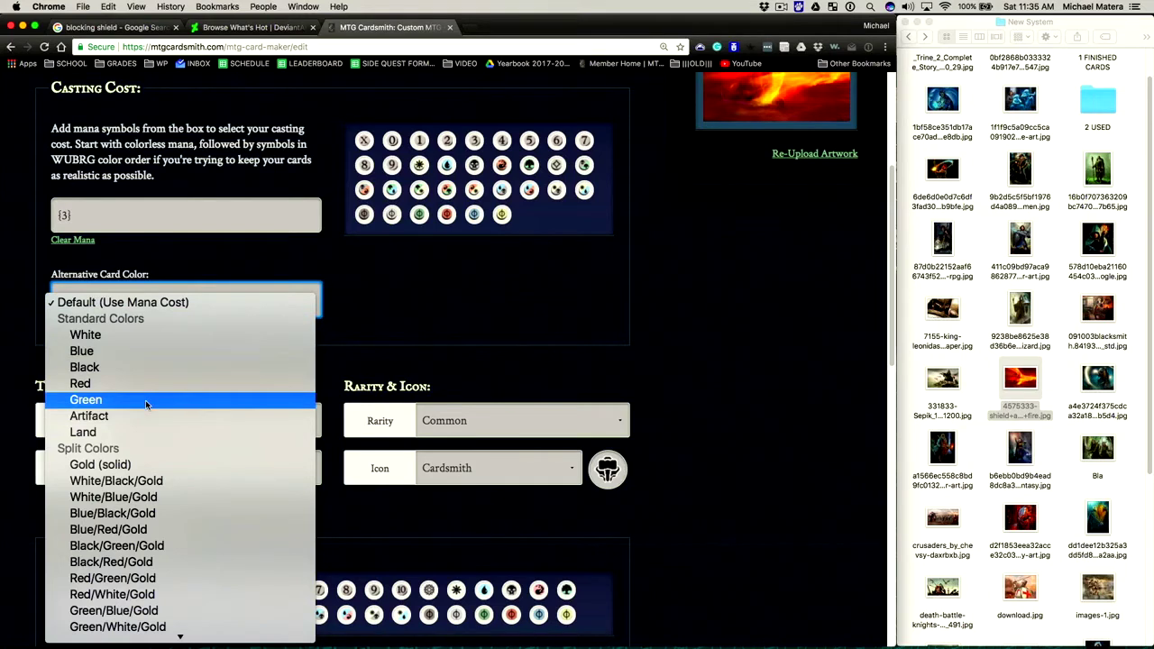
click(145, 404)
Set the card type to Interrupt and its icon to Shield & Axes.
scroll(380, 281, down, 5)
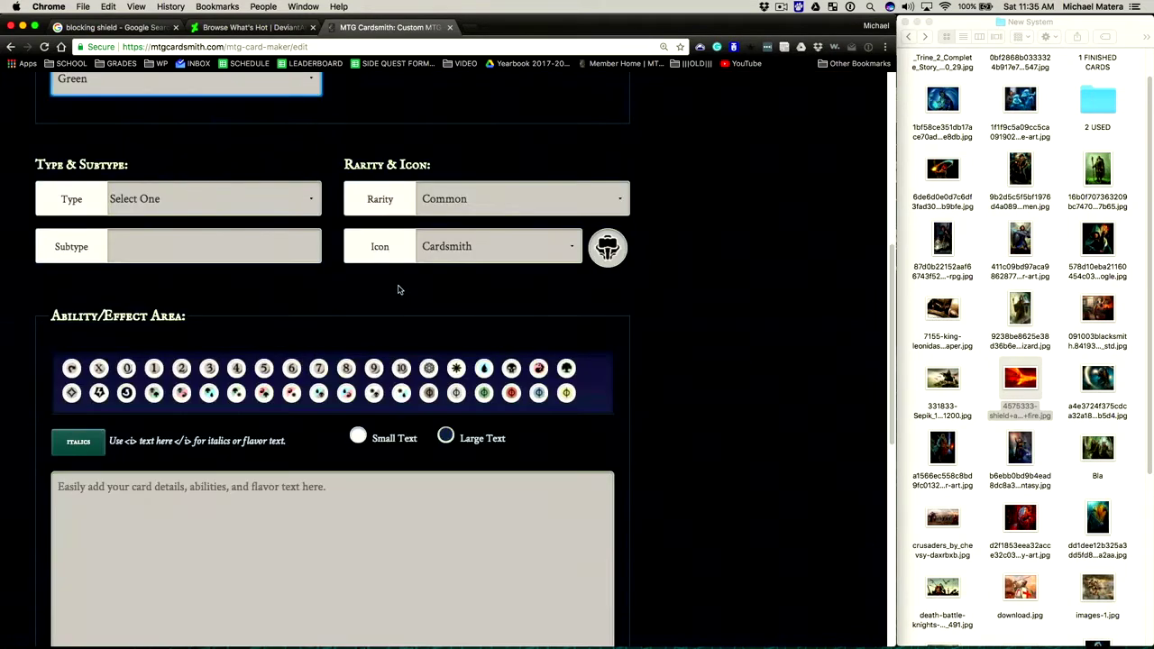
click(162, 200)
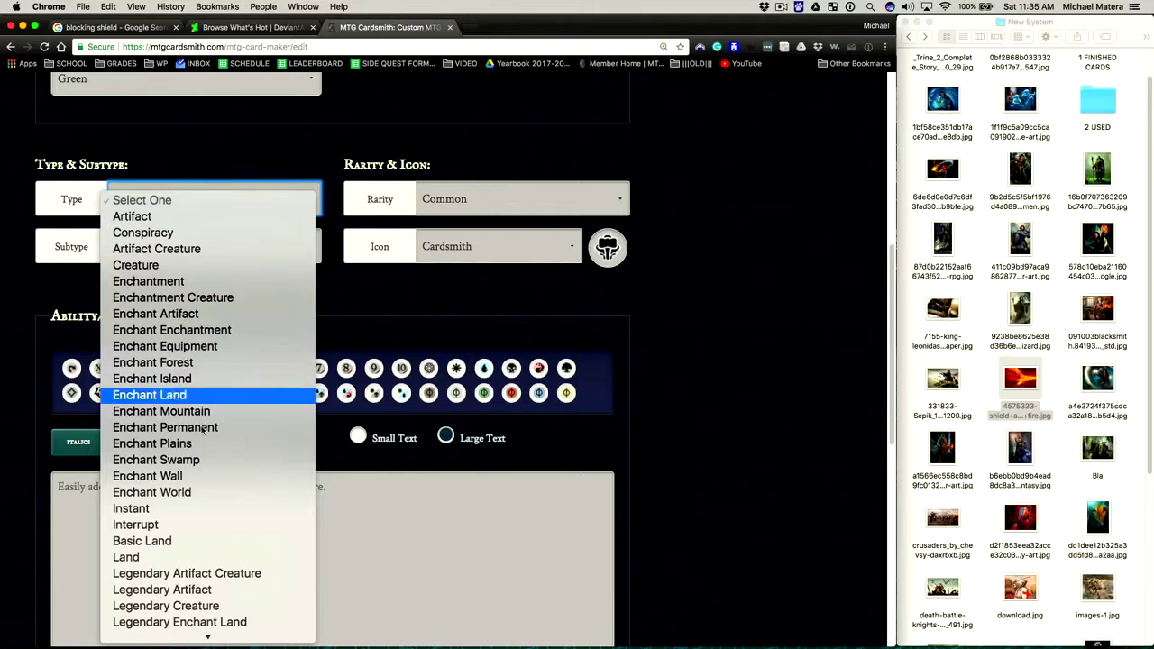
click(215, 527)
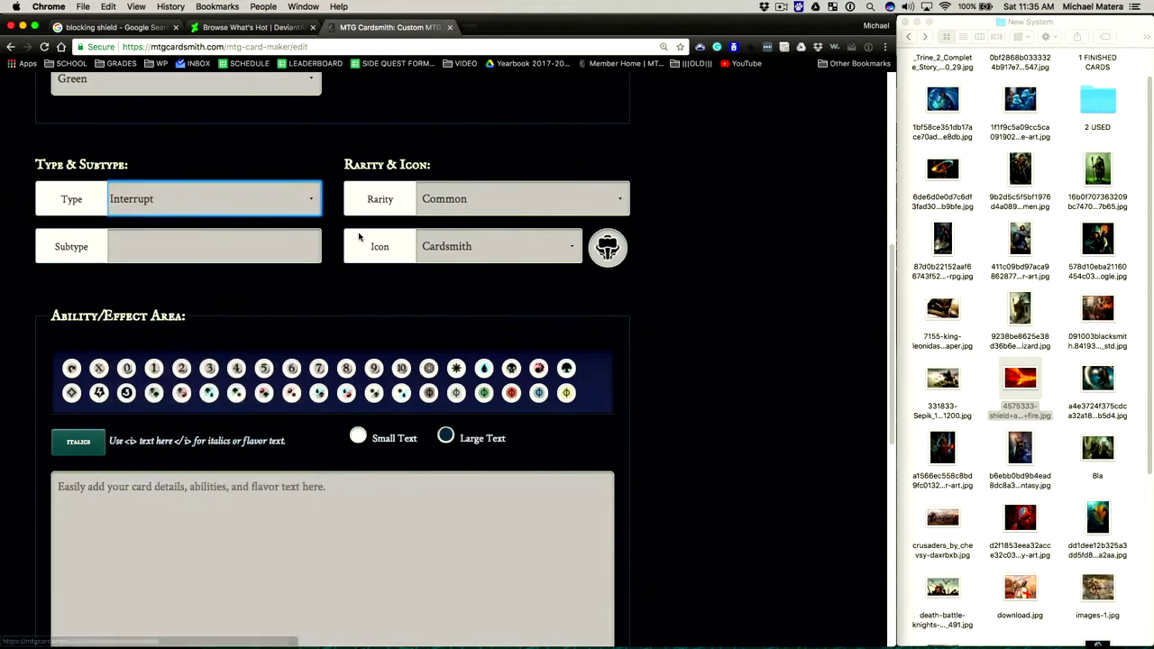
click(167, 248)
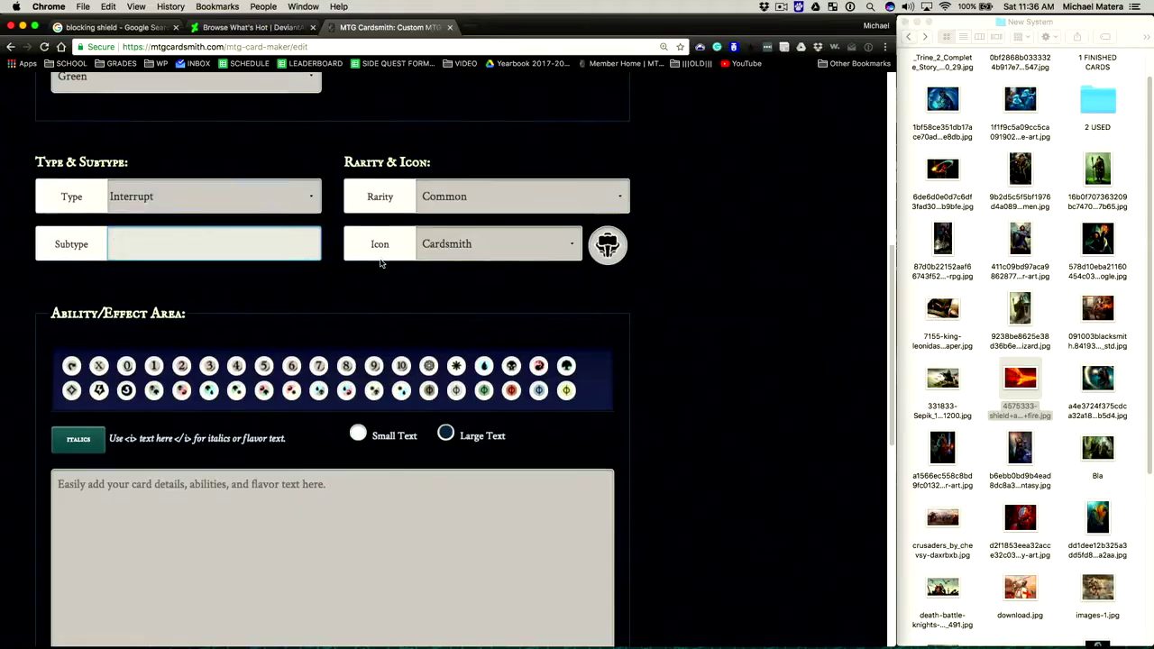
scroll(379, 263, down, 2)
click(542, 187)
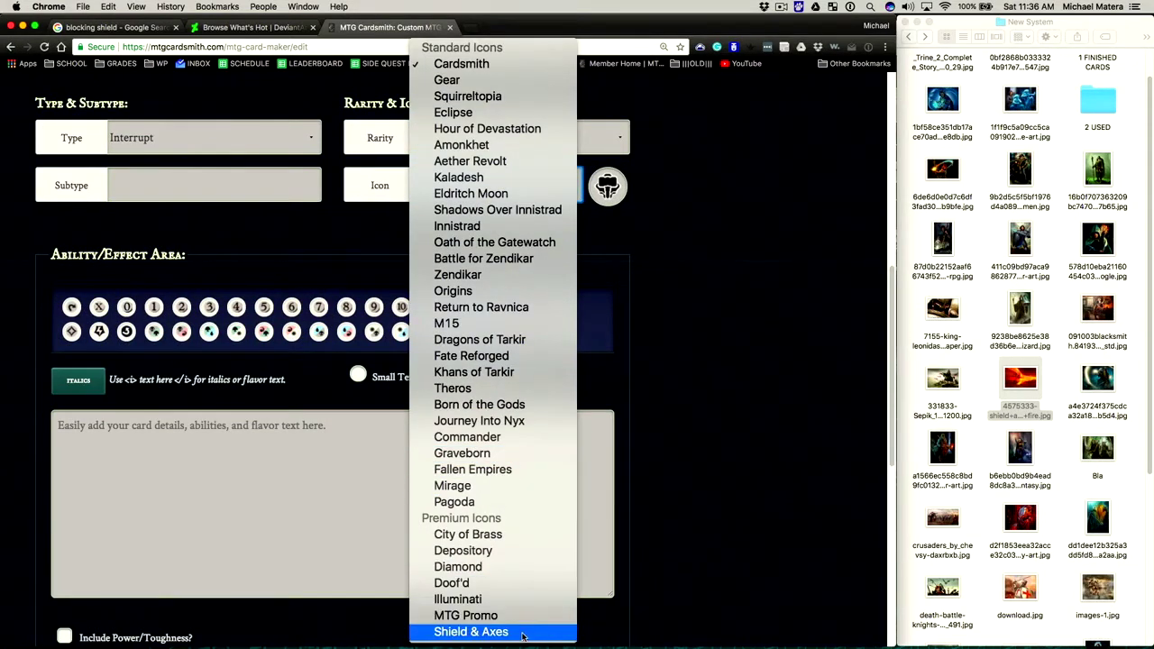
click(522, 637)
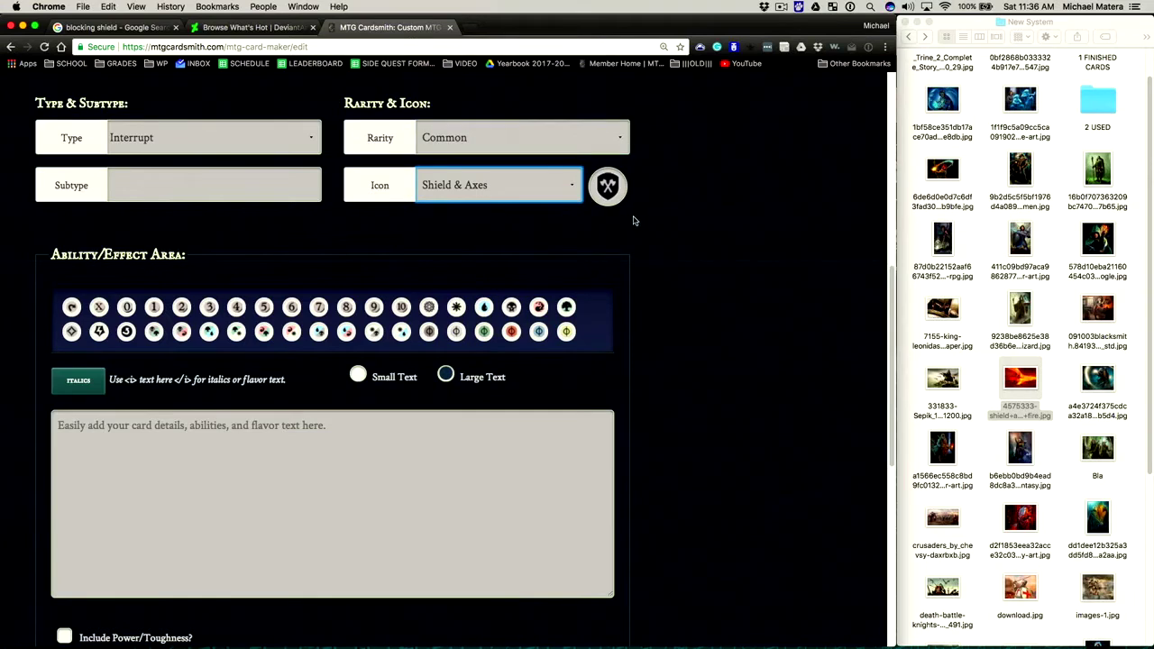
Start the ability text with "<i>Health: Full</i>" and a second line "BP: 10", followed by a blank line.
scroll(255, 274, down, 1)
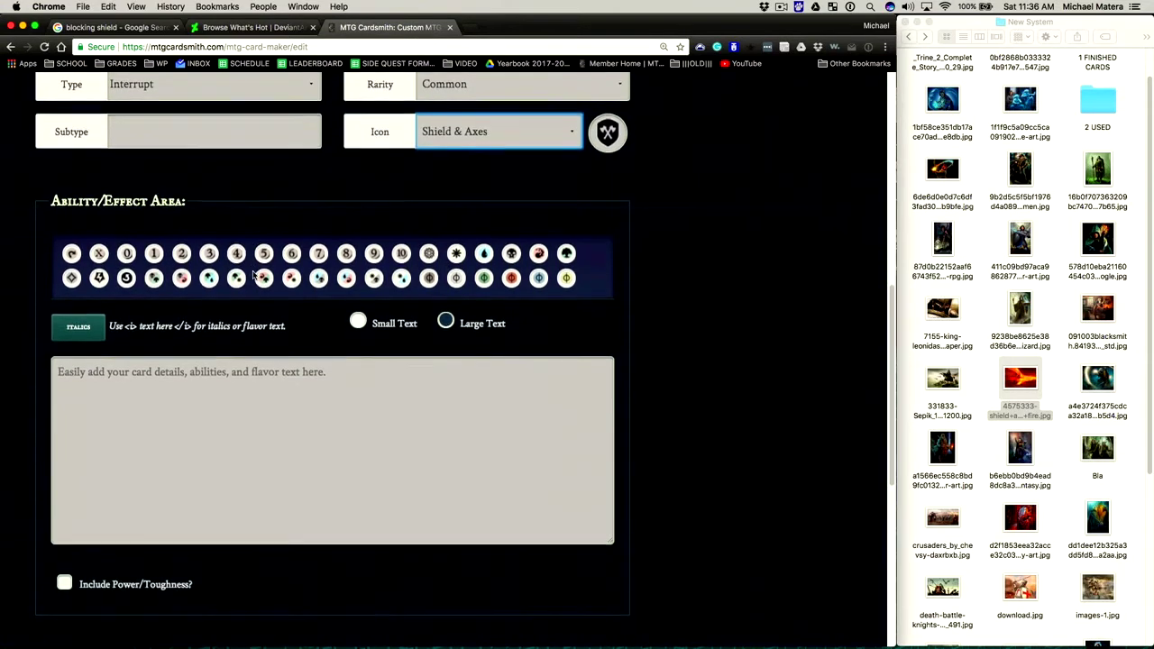
scroll(254, 275, down, 1)
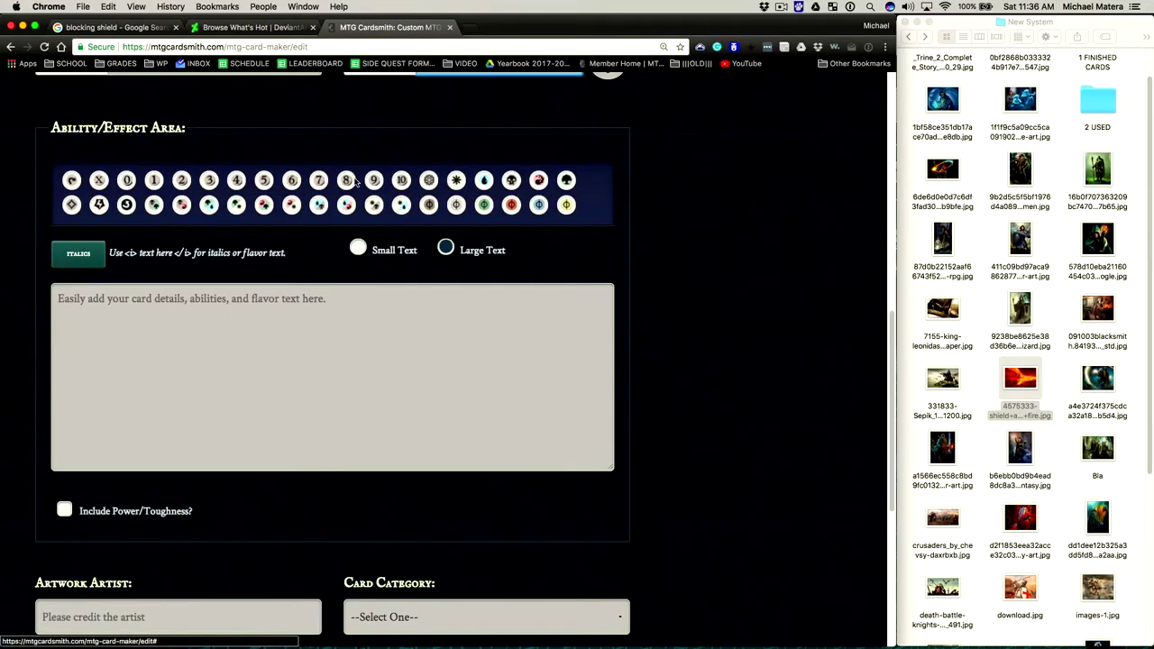
click(122, 325)
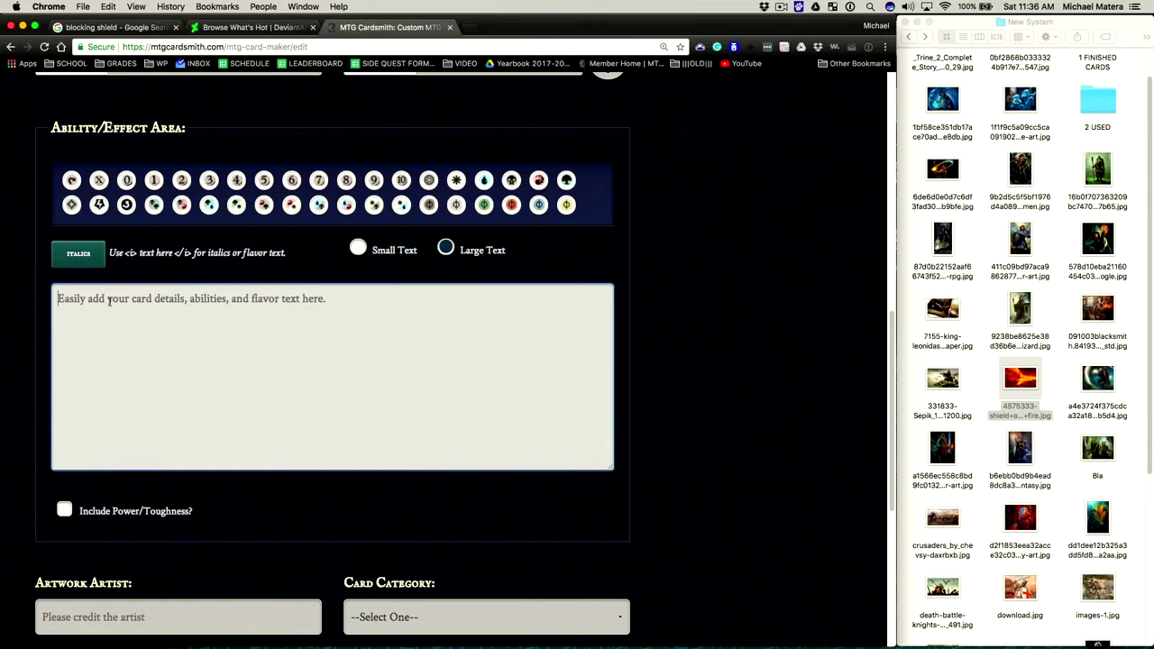
text(<)
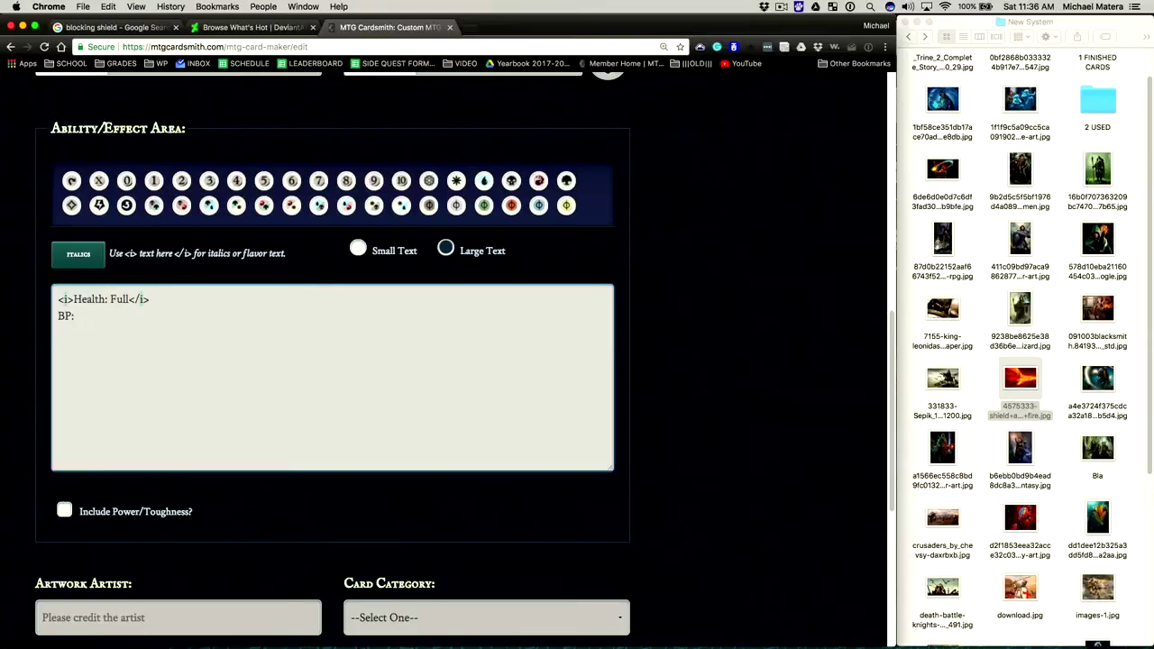
text(10)
key(Return)
key(Return)
Begin the ability description with "You can protect another member during a boss battle, when they are frozen and".
text(The hea)
text(You)
text( can pro)
text(tect another member)
text( in)
key(BackSpace)
key(BackSpace)
text(during a)
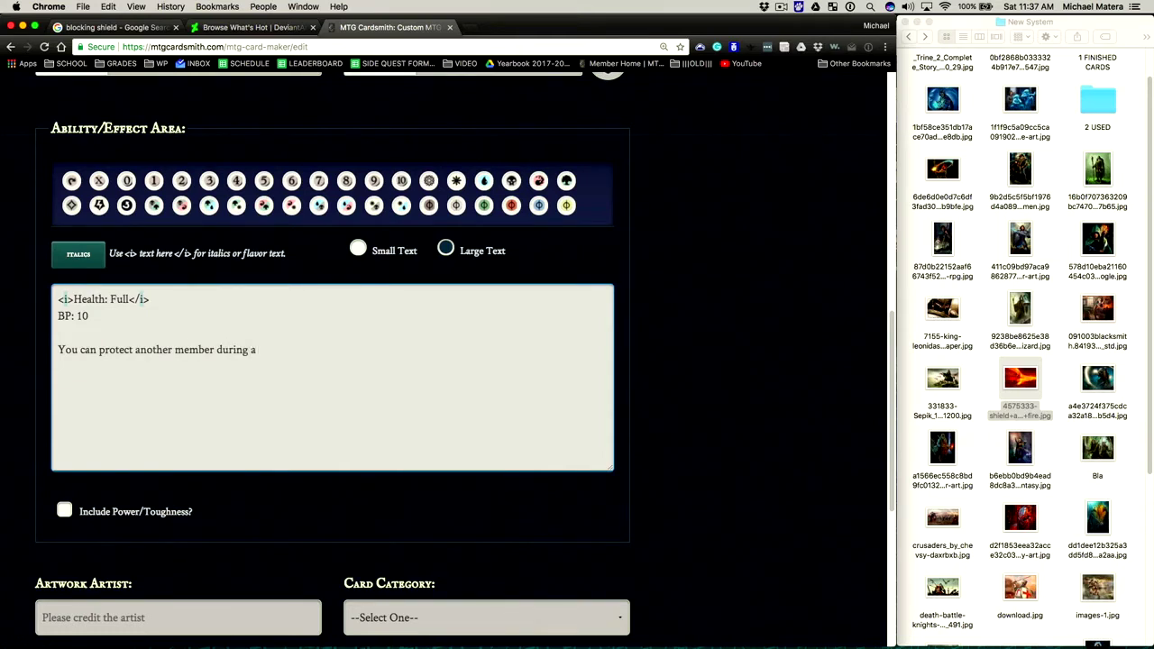
text( boss battle, when they are frozen and c)
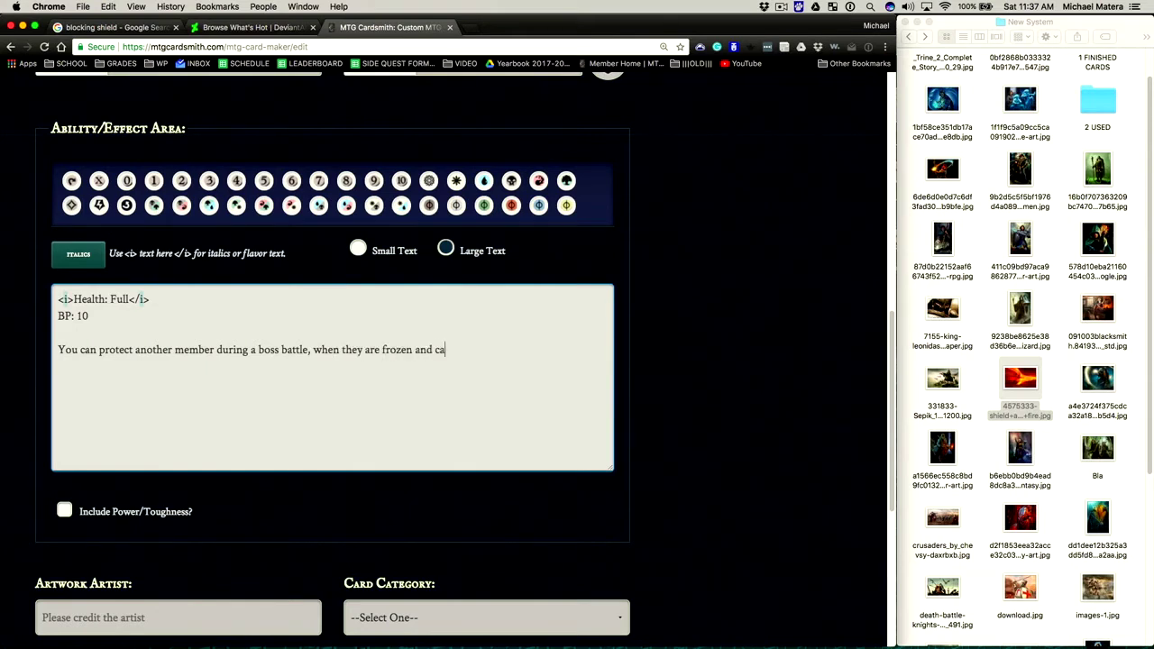
Finish the description with "cannot answer the question, you may attempt to answer it." and add a separate line "If you answer wrong: {e}".
text( answer the)
text( question, you and)
key(BackSpace)
key(BackSpace)
text(y attempt to as)
text(nwer it.)
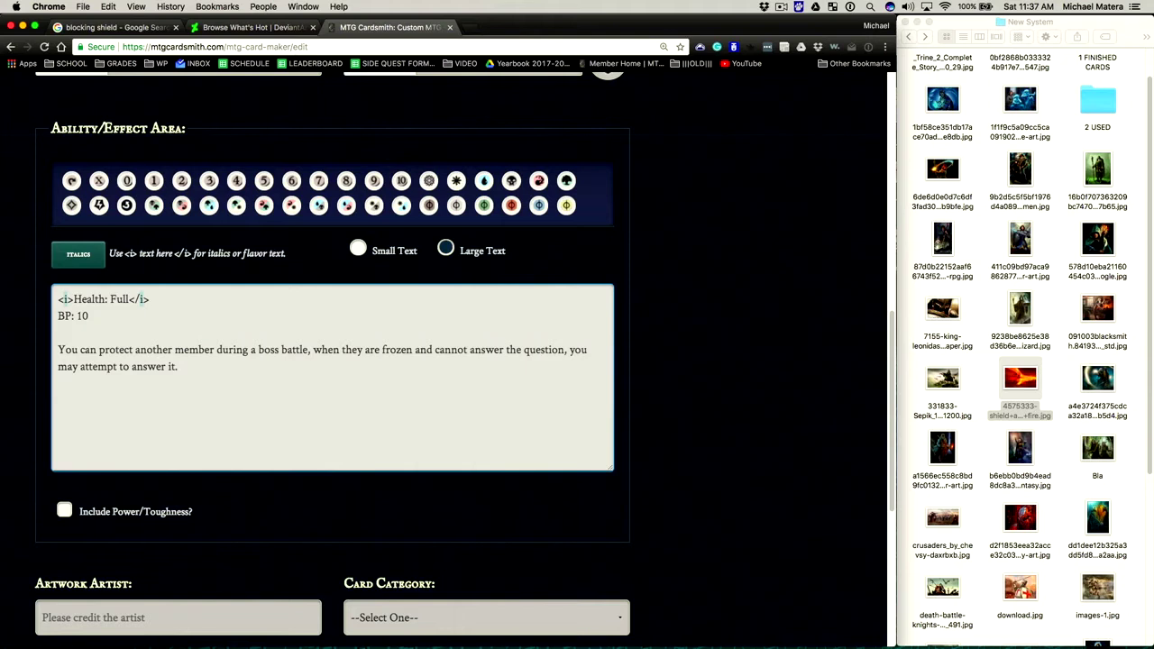
text(If you answer wrong)
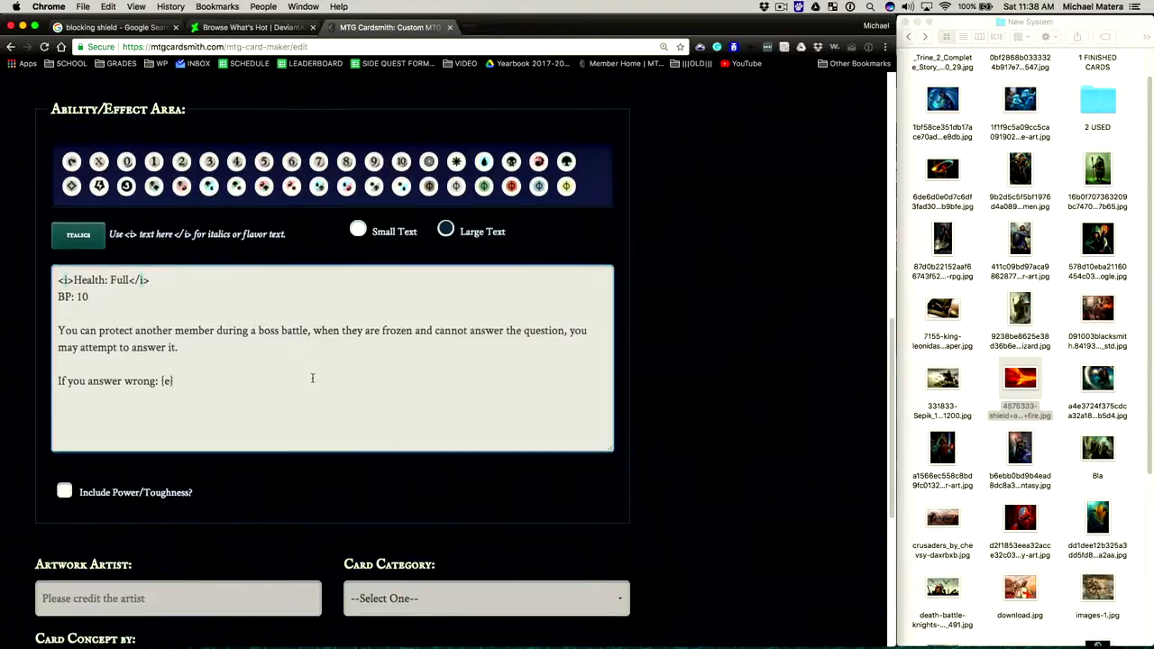
Include power and toughness on the card, with power 0 and toughness 1.
scroll(312, 378, down, 1)
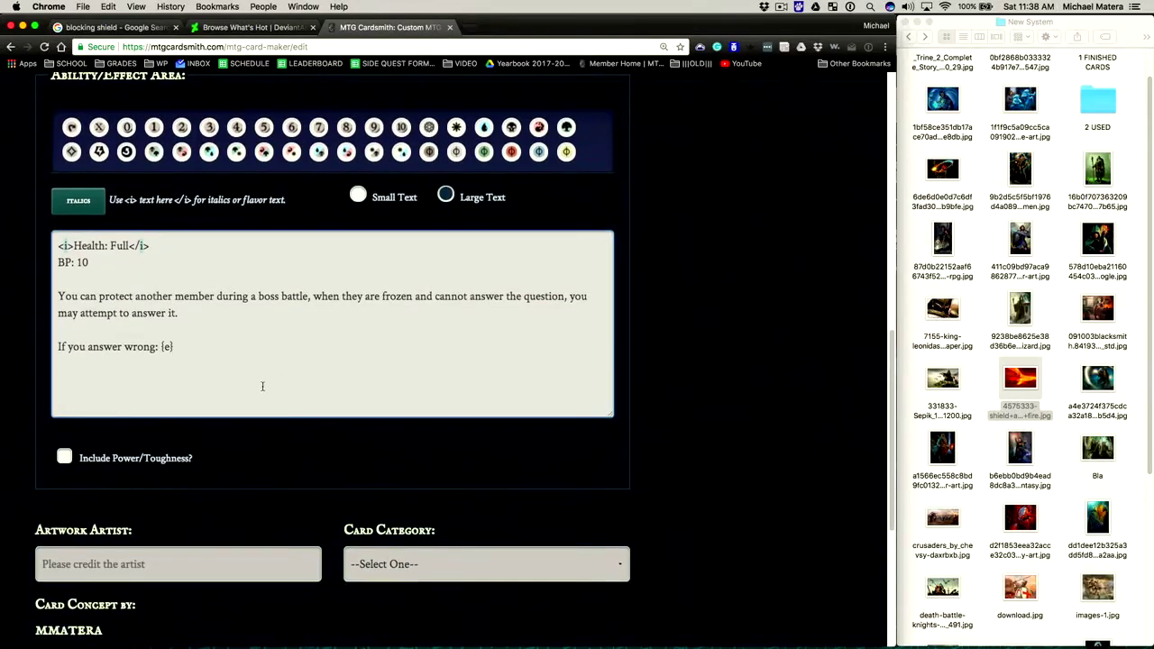
click(65, 459)
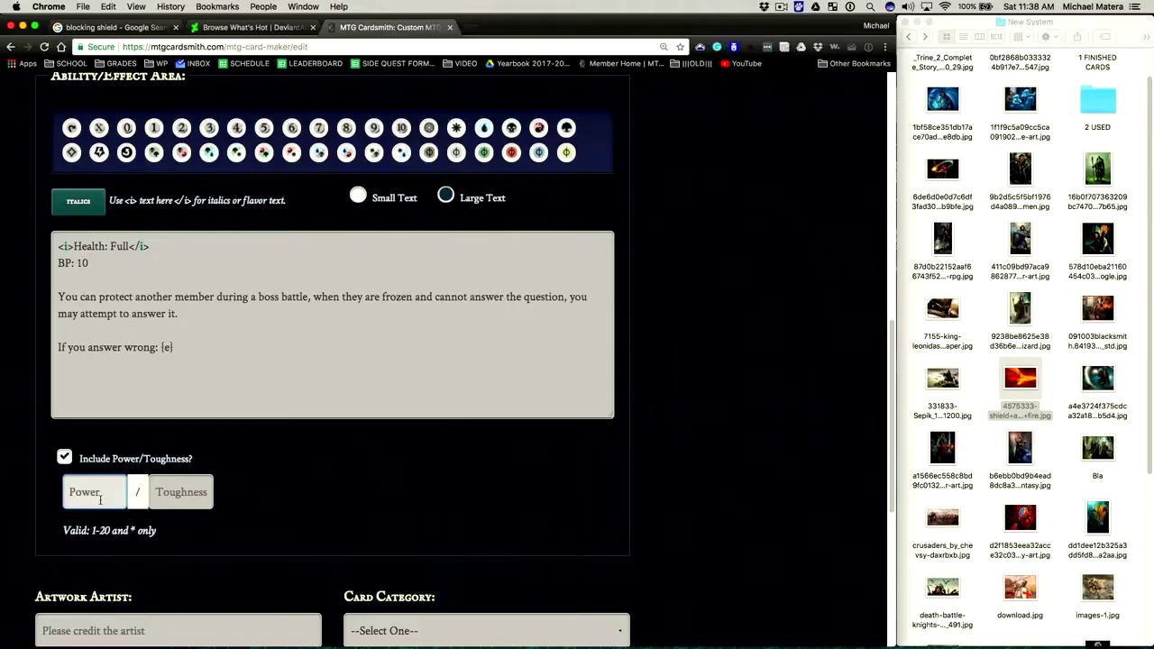
text(0)
key(Tab)
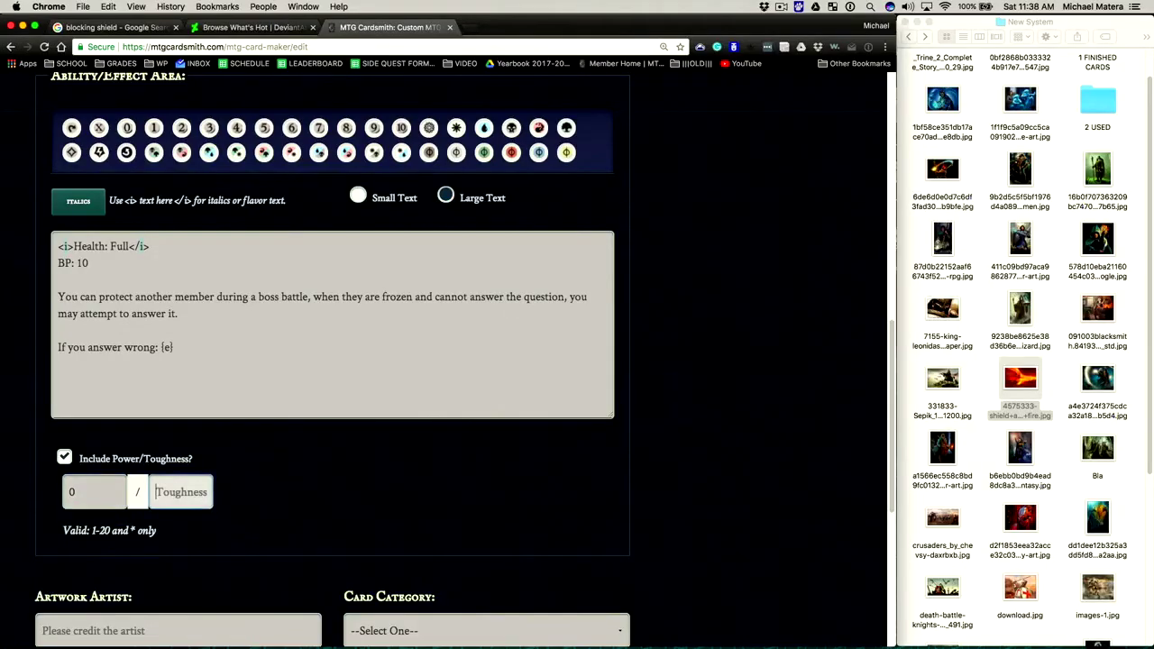
text(1)
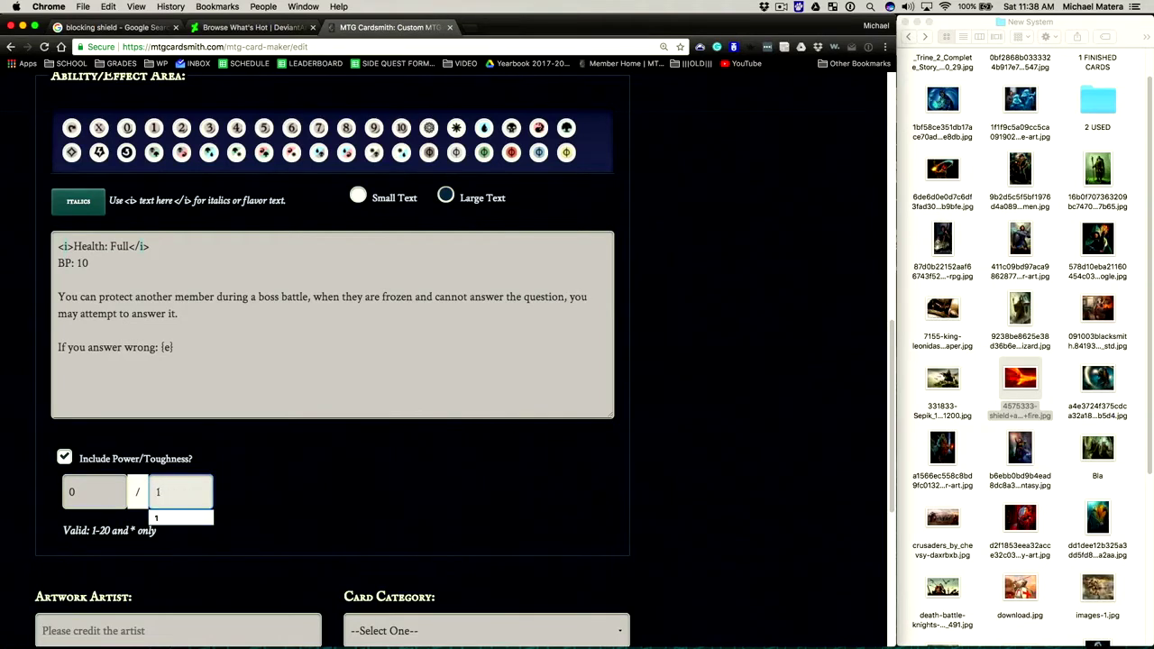
click(241, 403)
Generate the preview of the Heat Shield card and proceed to the finished card's page.
scroll(300, 481, down, 5)
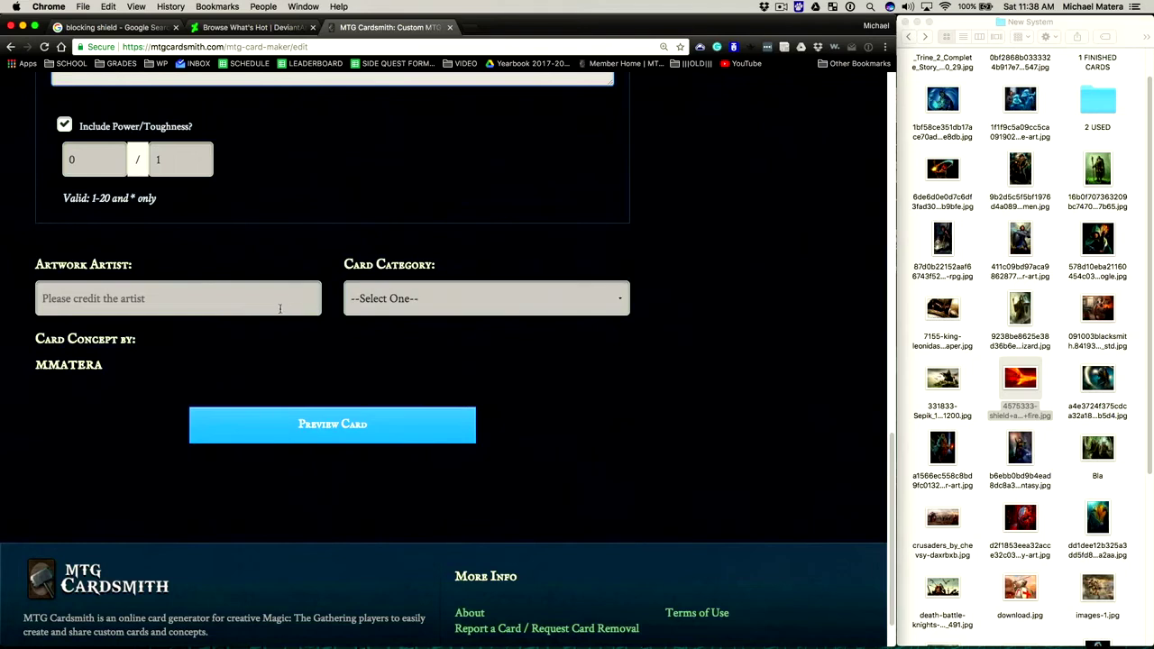
click(351, 437)
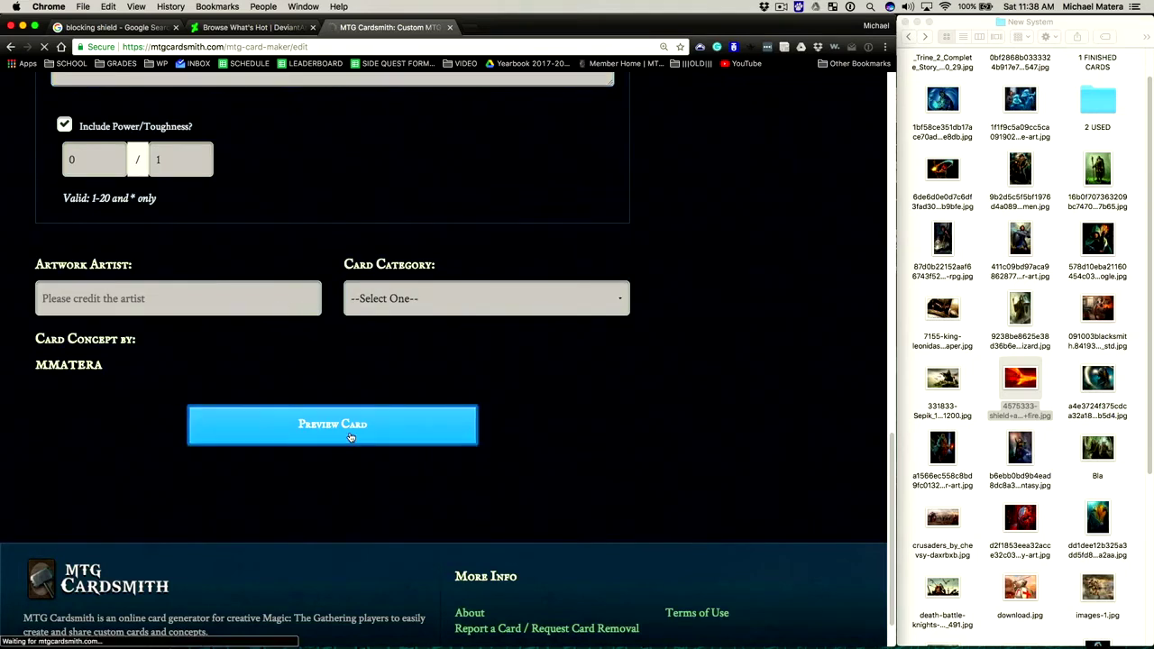
scroll(343, 423, down, 3)
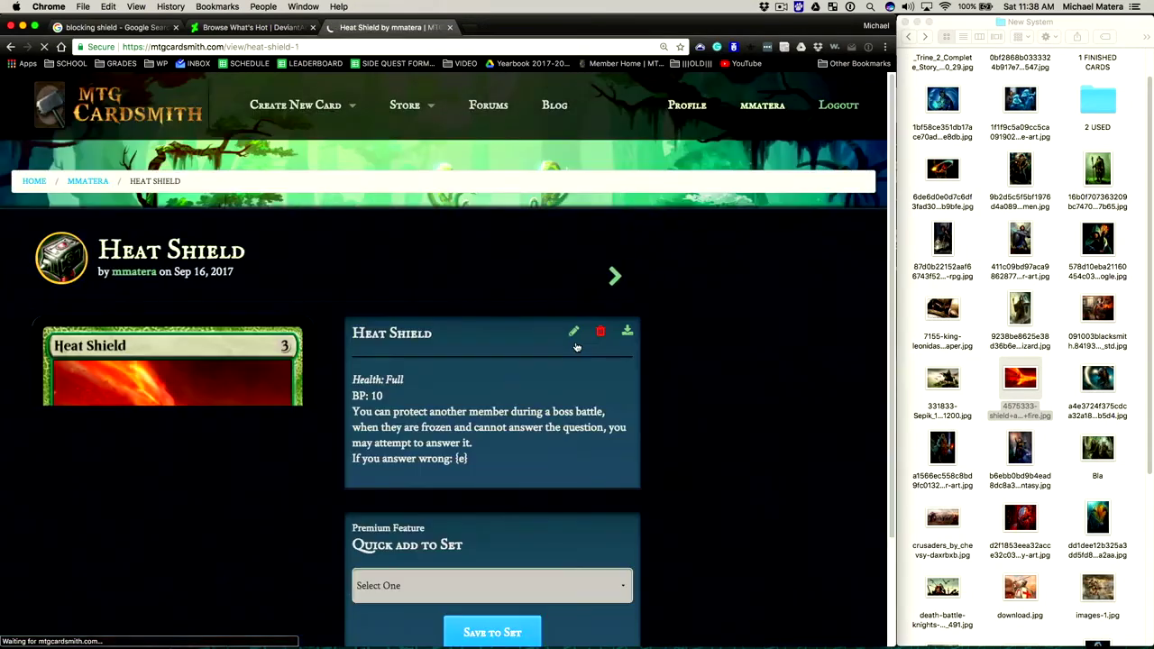
Add the Heat Shield card to the All Year Items set and save it.
scroll(444, 453, down, 5)
click(454, 343)
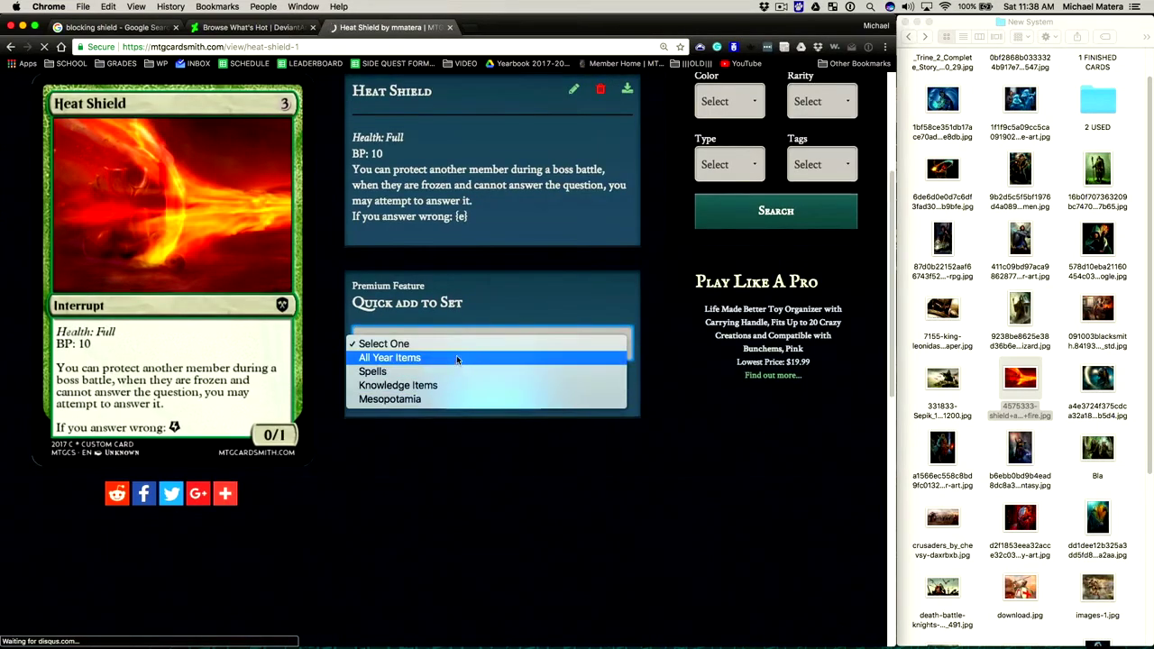
click(457, 358)
click(480, 379)
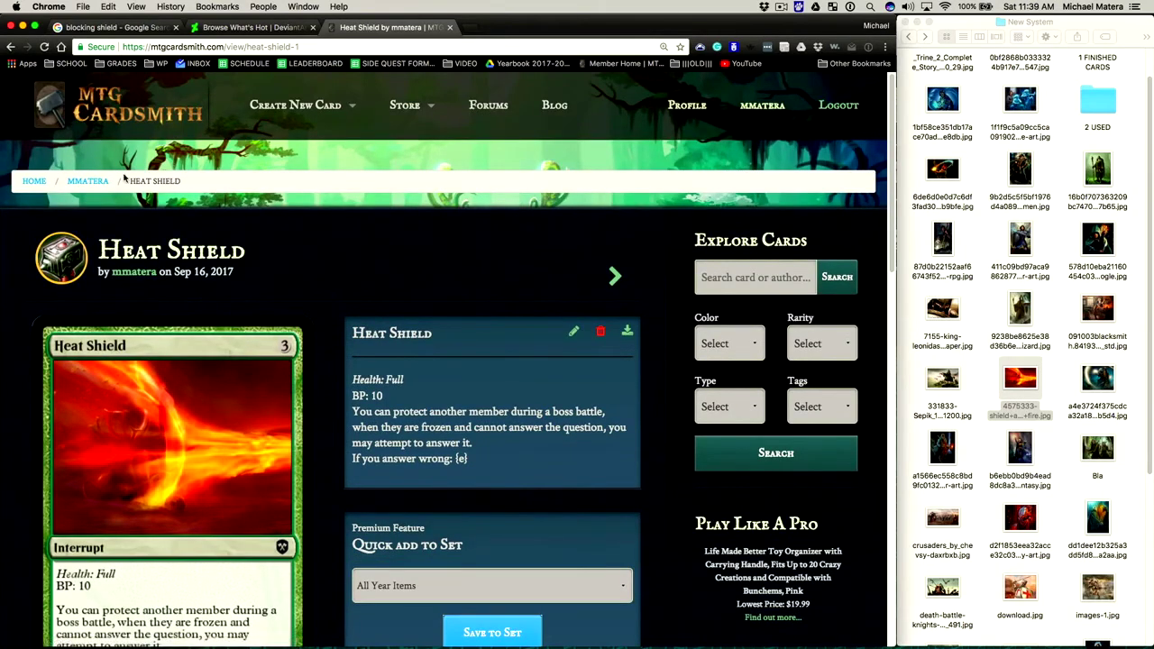
Look through both pages of the profile's All Year Items set for the new Heat Shield card.
click(99, 183)
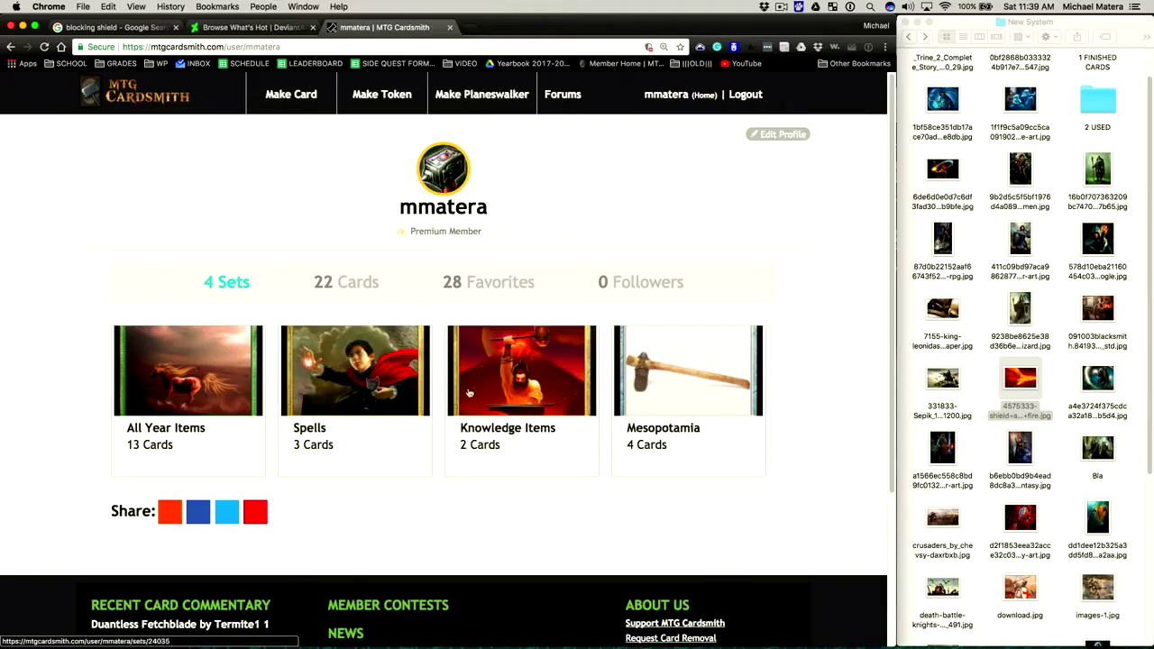
click(200, 401)
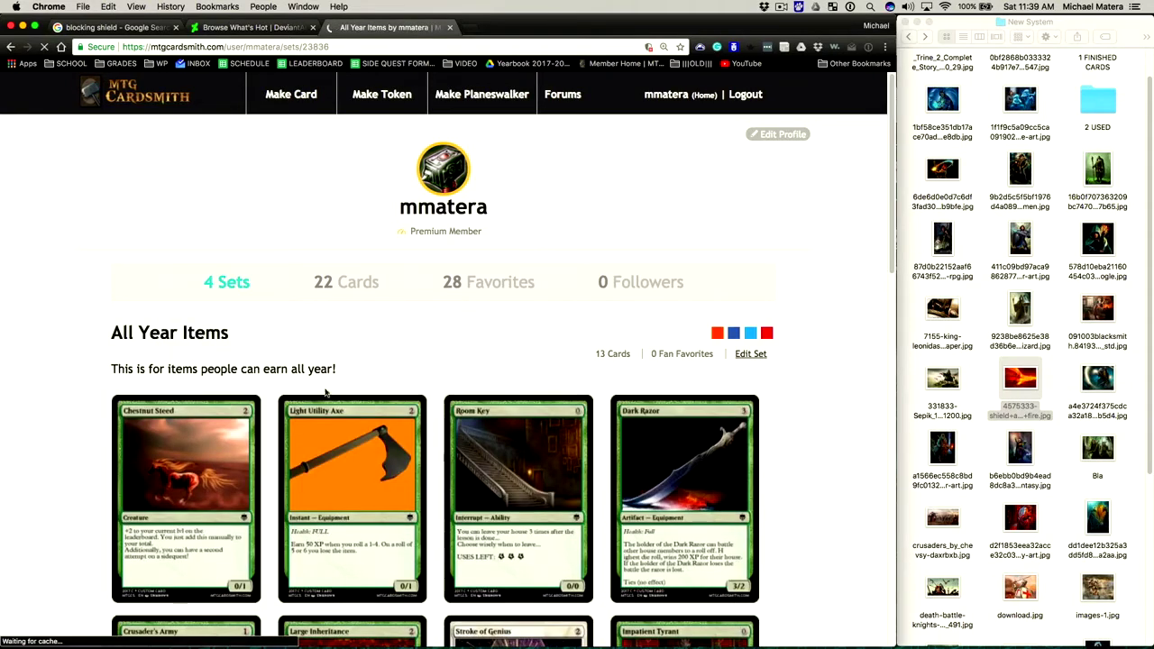
scroll(810, 390, down, 5)
scroll(814, 389, down, 2)
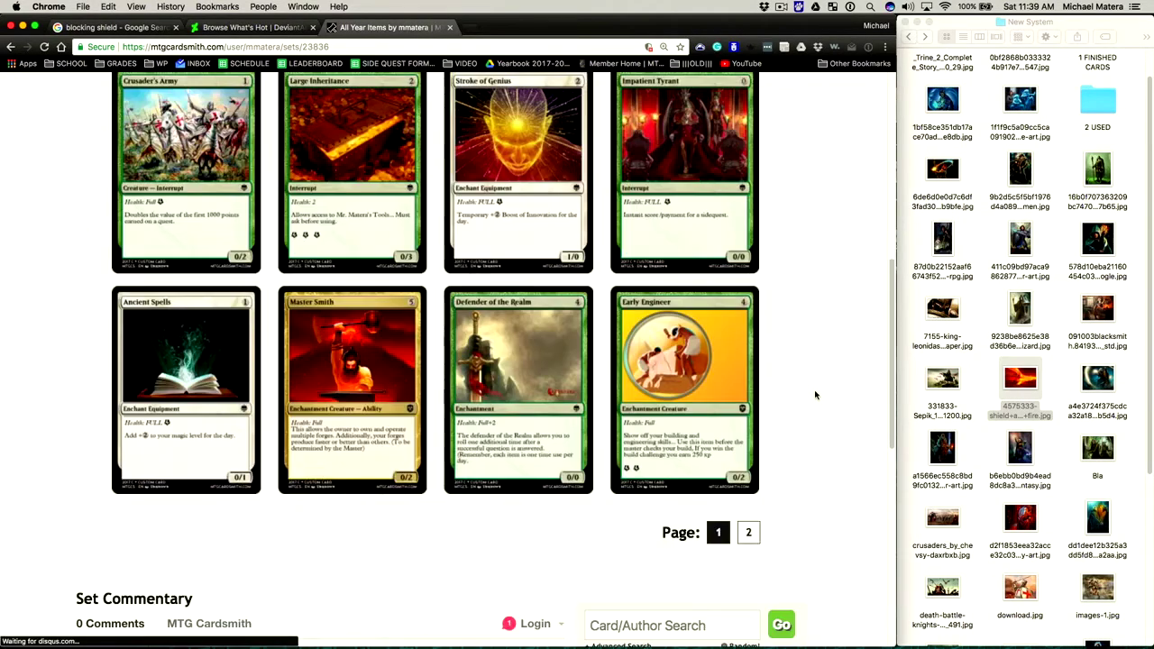
click(748, 533)
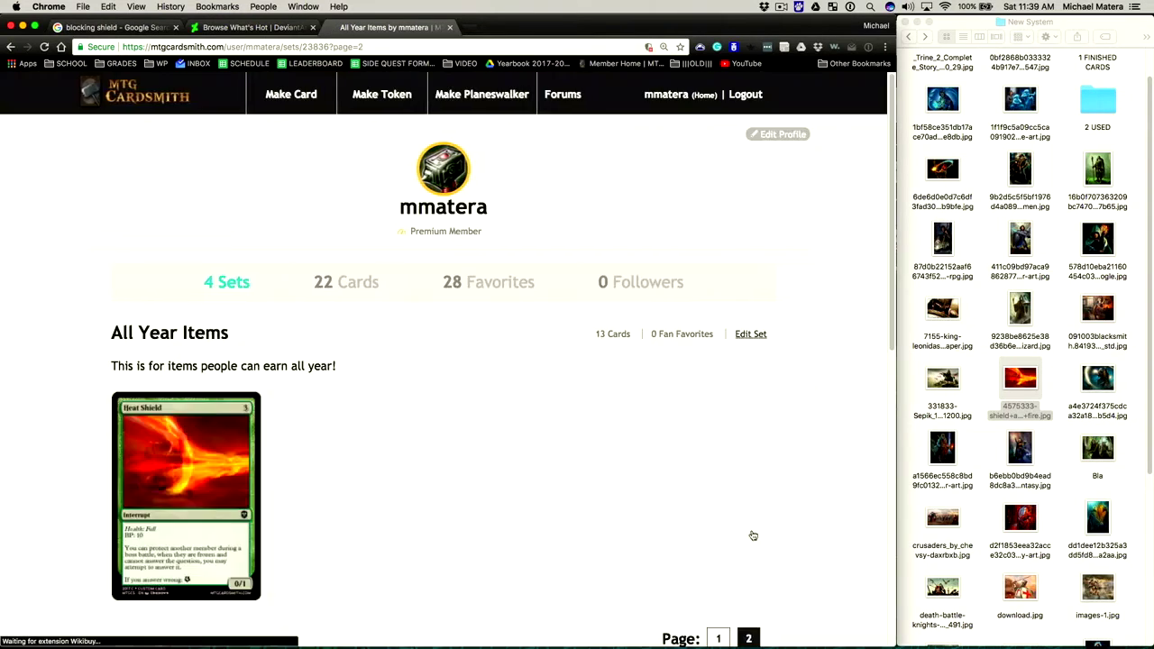
scroll(327, 405, down, 2)
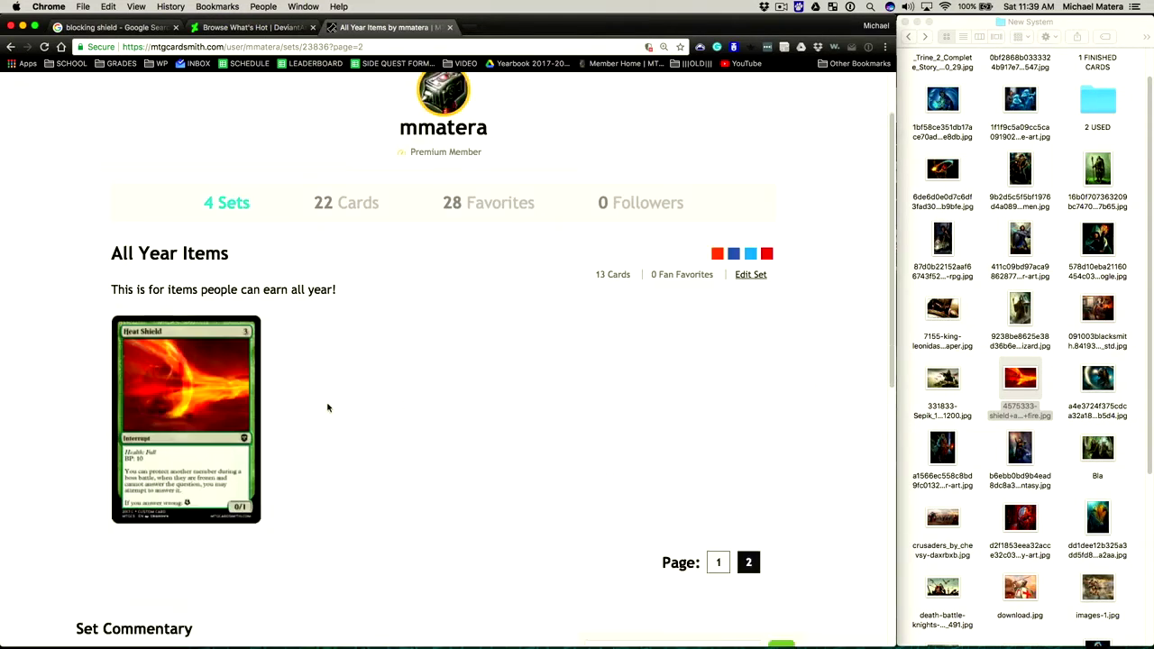
Download the Heat Shield card from its page and open the saved image in Preview.
click(234, 333)
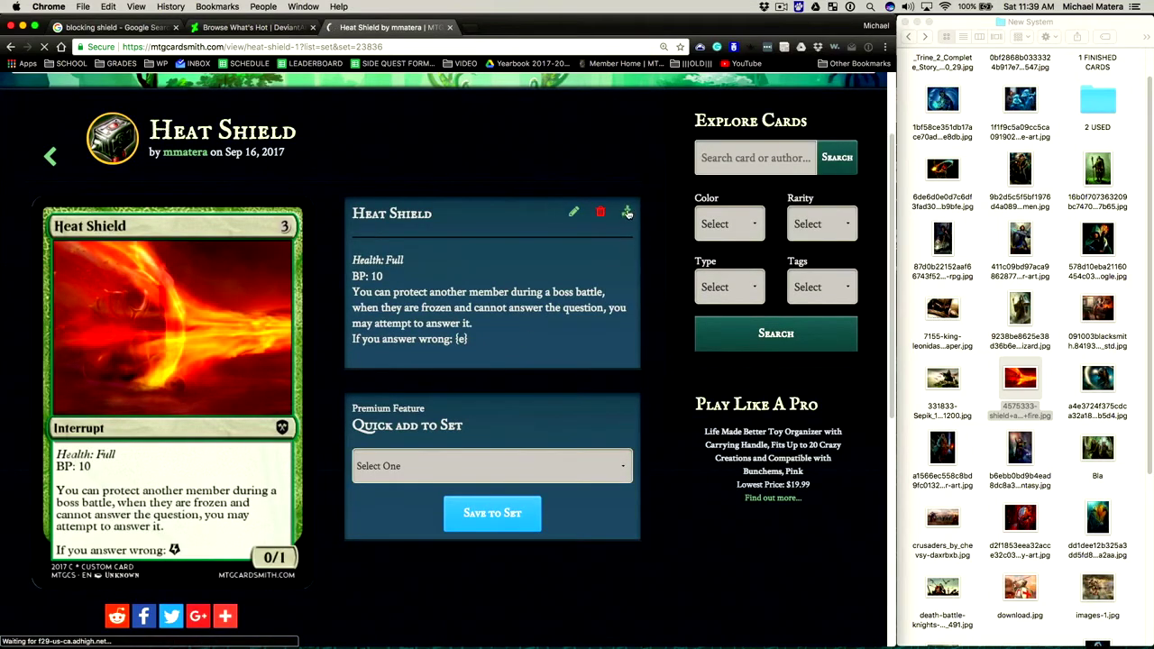
click(628, 214)
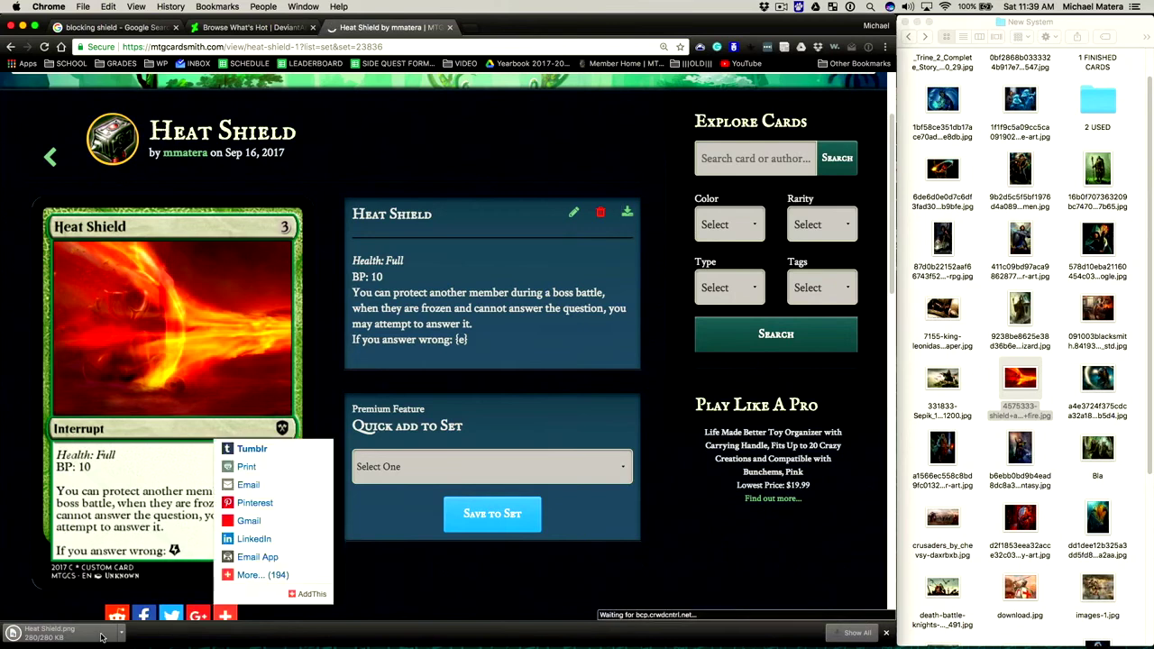
click(50, 631)
Bring up the print settings for the Heat Shield image and set 9 copies per page.
key(super+p)
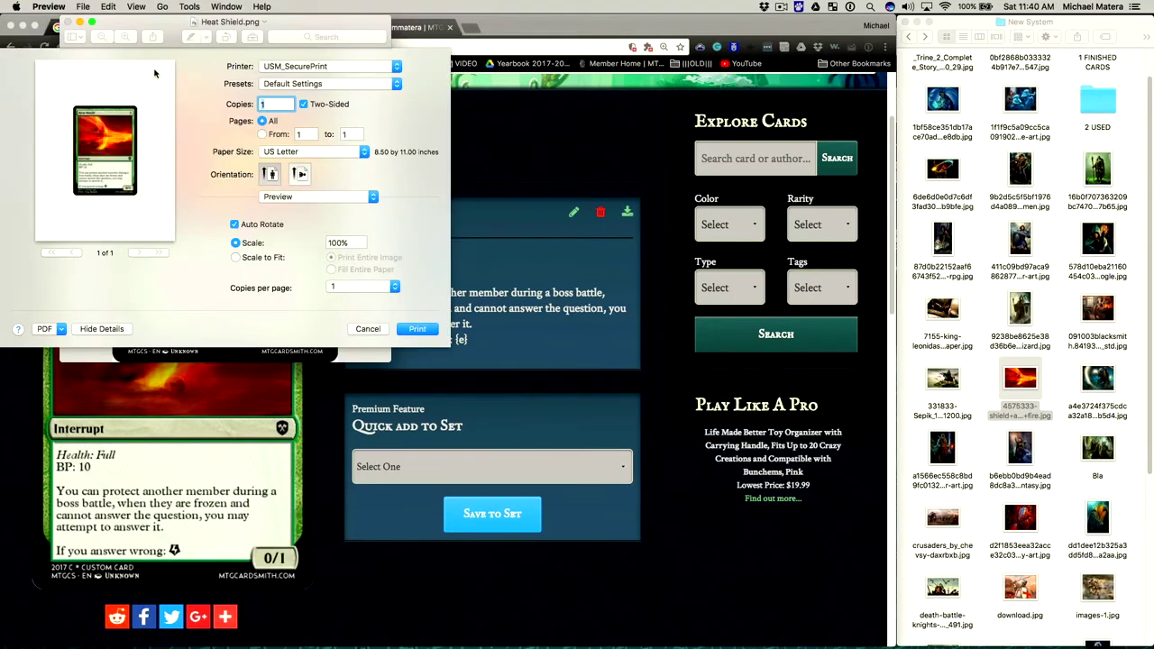
click(365, 287)
click(367, 327)
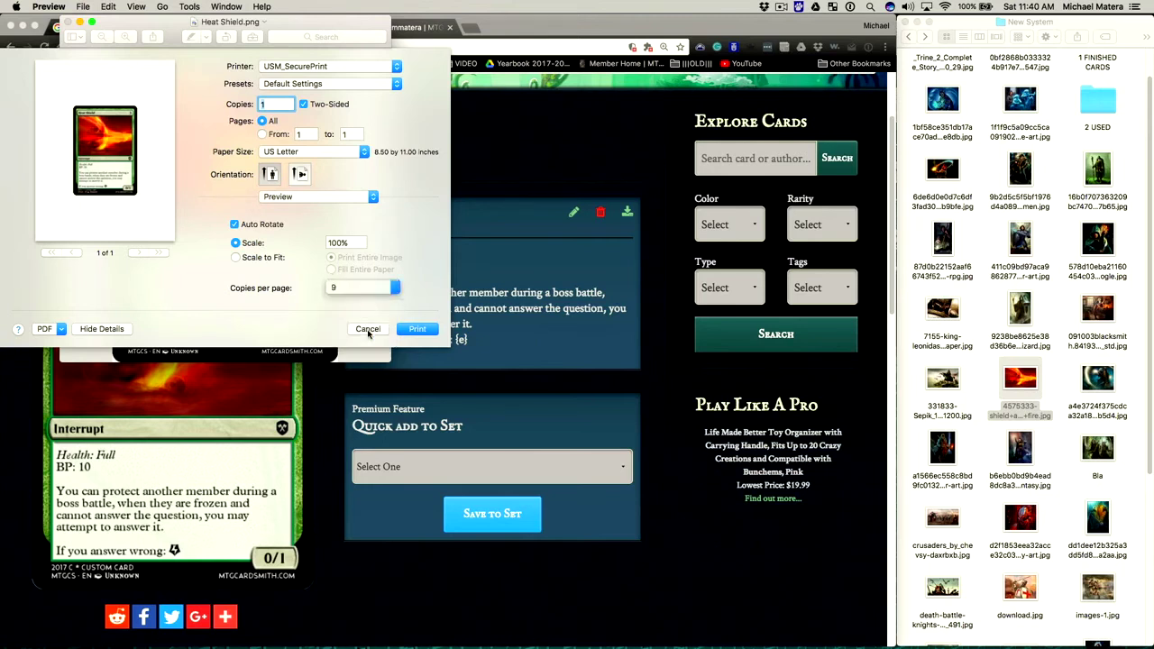